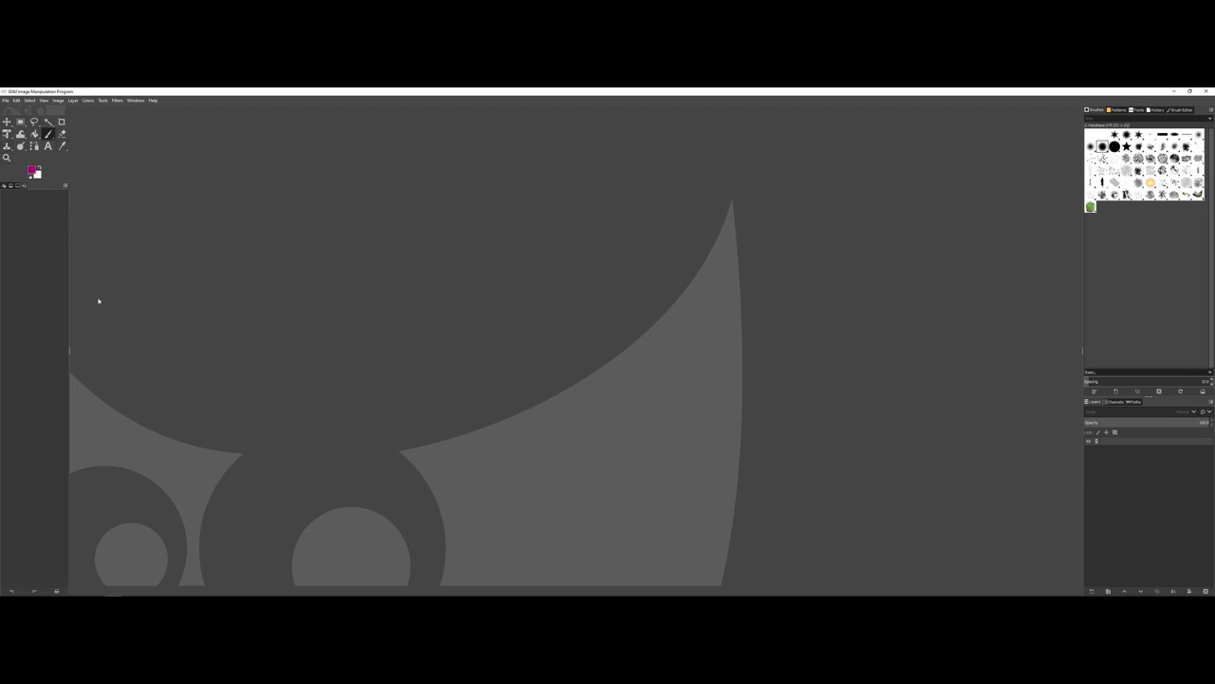
# - Drag the toolbox dock's right edge outward so the tools spread across more columns
pyautogui.moveTo(69, 353)
pyautogui.mouseDown()
pyautogui.moveTo(103, 353)
pyautogui.moveTo(60, 355)
pyautogui.moveTo(89, 352)
pyautogui.moveTo(73, 353)
pyautogui.mouseUp()
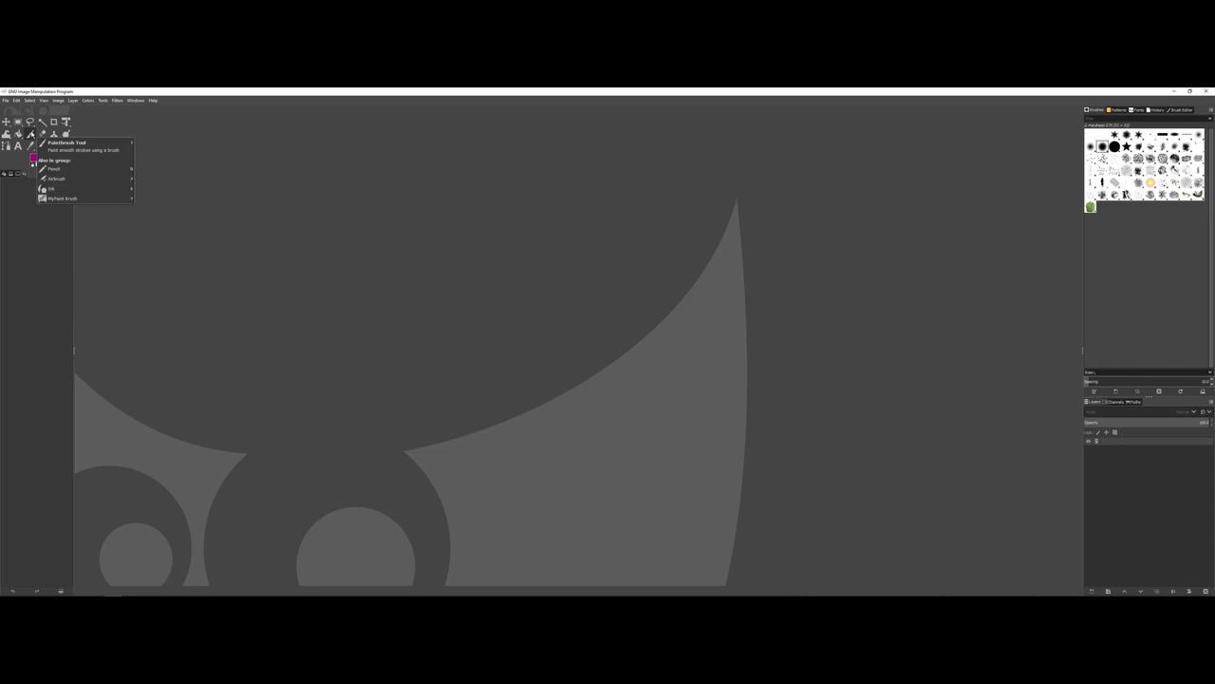
pyautogui.click(30, 135)
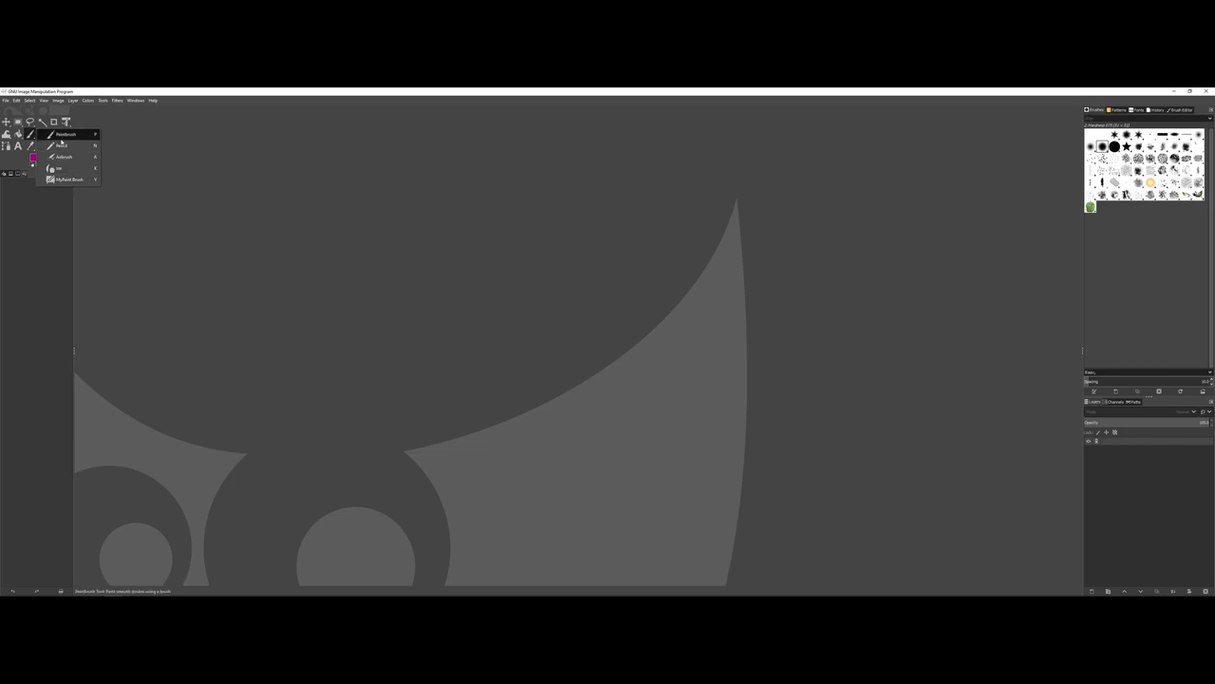
pyautogui.click(61, 137)
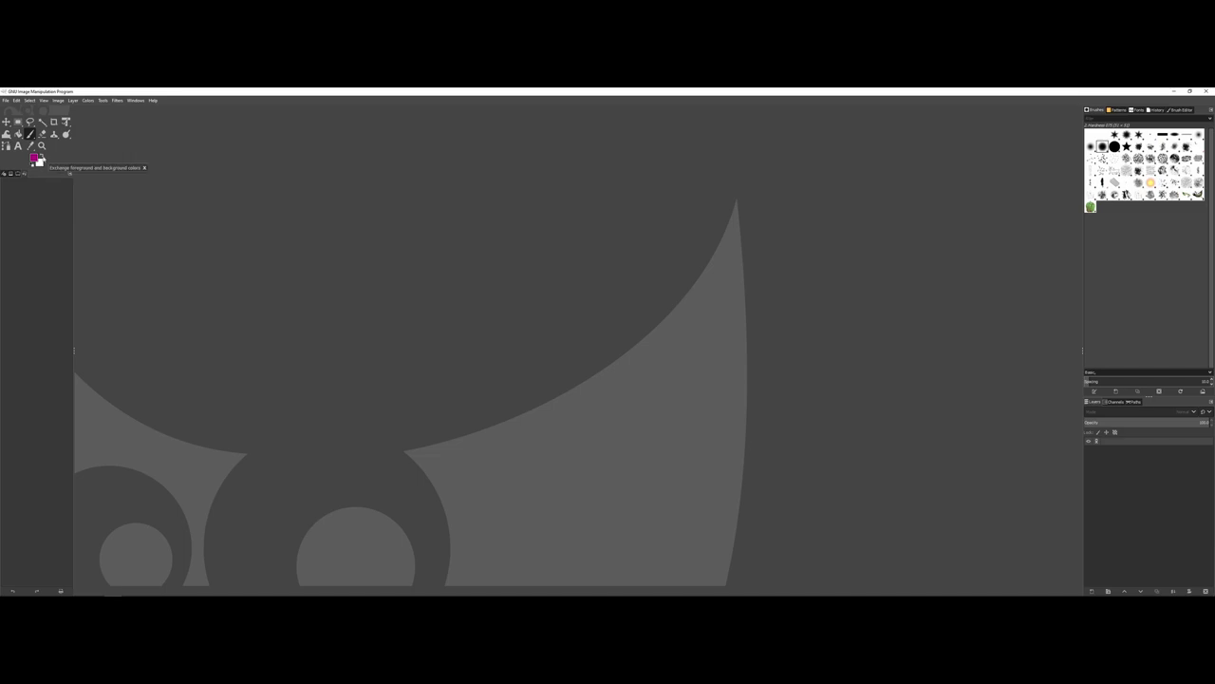
pyautogui.click(41, 158)
pyautogui.click(41, 158)
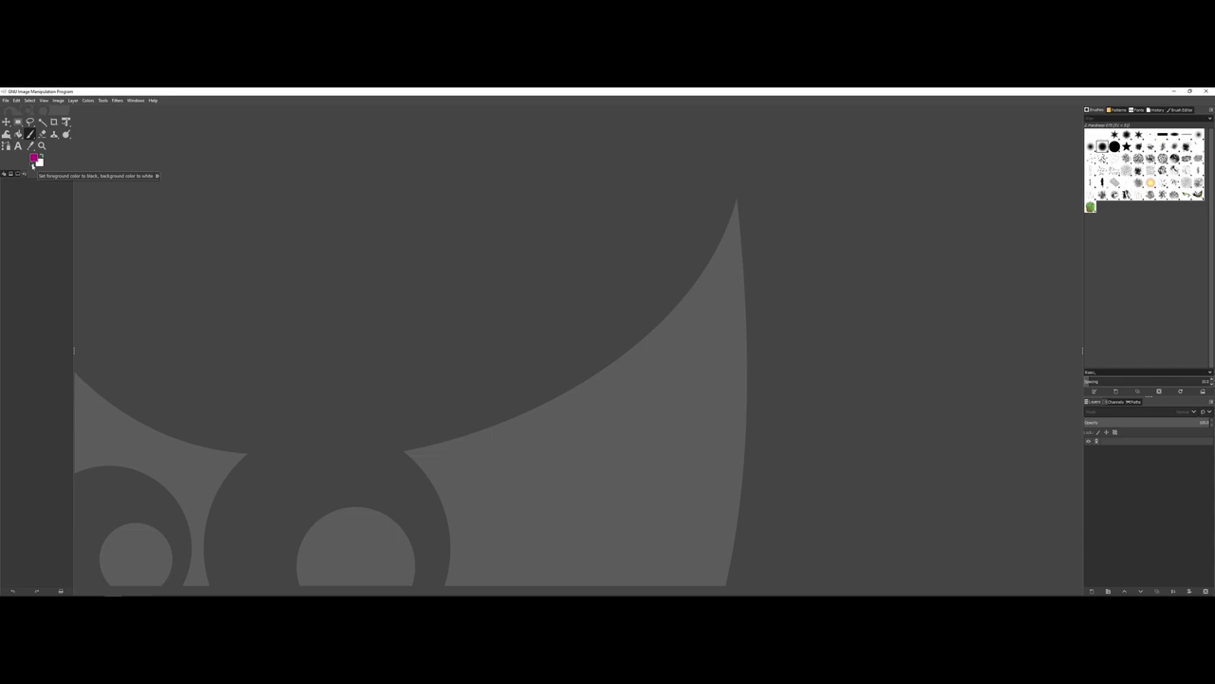
# - Open the Preferences window from the Edit menu
pyautogui.click(5, 100)
pyautogui.moveTo(14, 101)
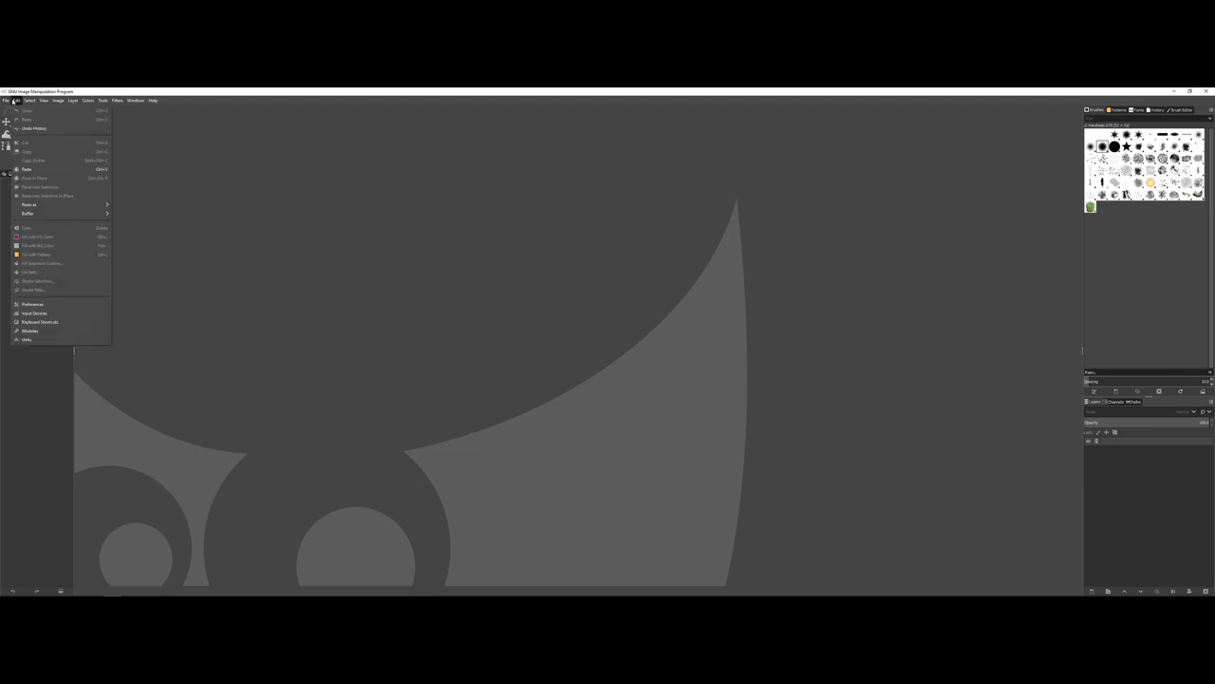
pyautogui.click(34, 303)
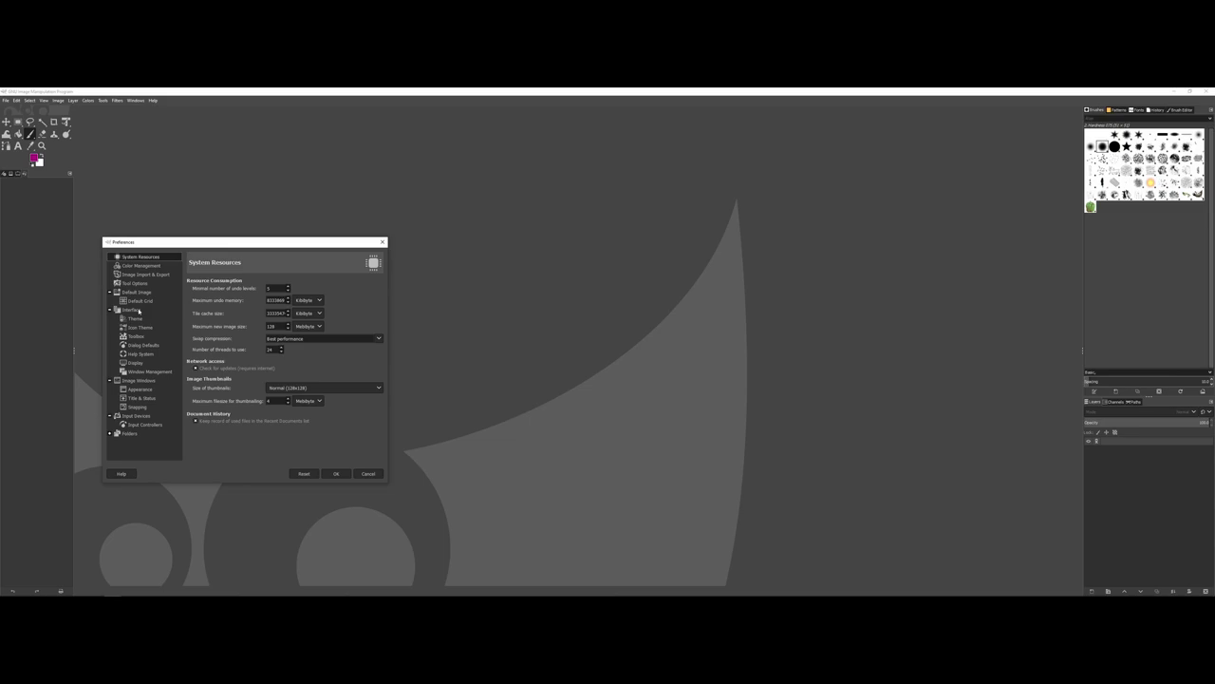
# - Keep the Interface layer and channel preview size at Gigantic, then view the Theme page
pyautogui.click(133, 310)
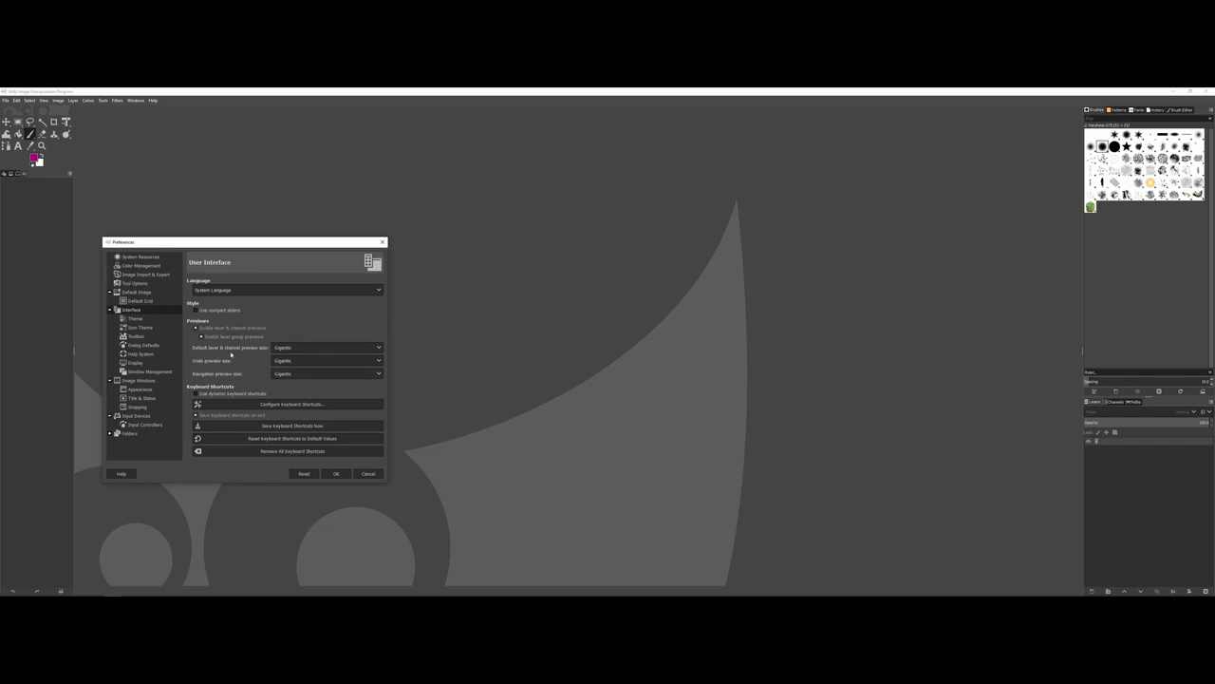
pyautogui.click(299, 349)
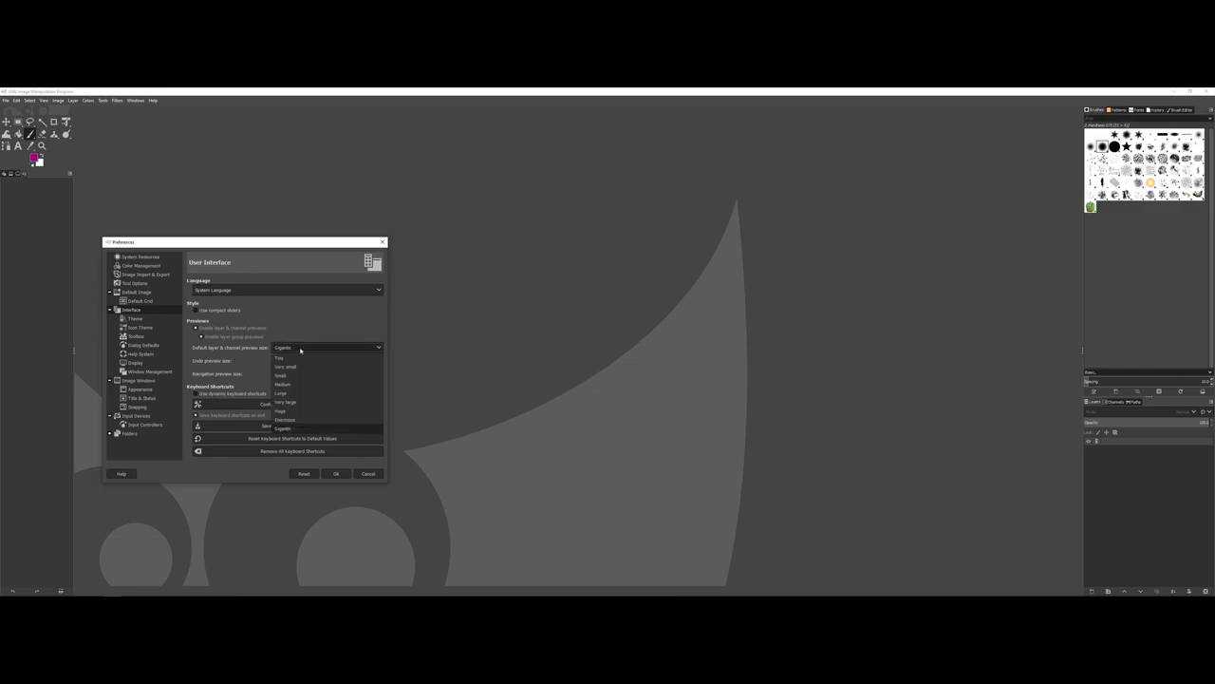
pyautogui.click(330, 430)
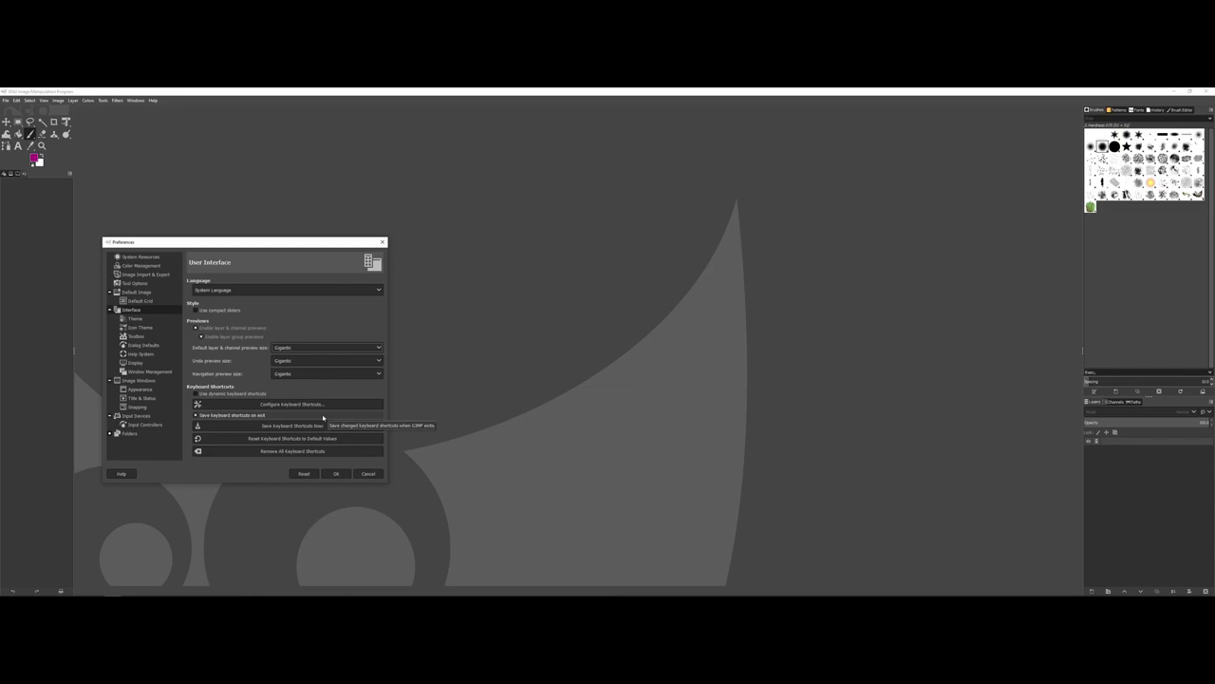
pyautogui.click(131, 319)
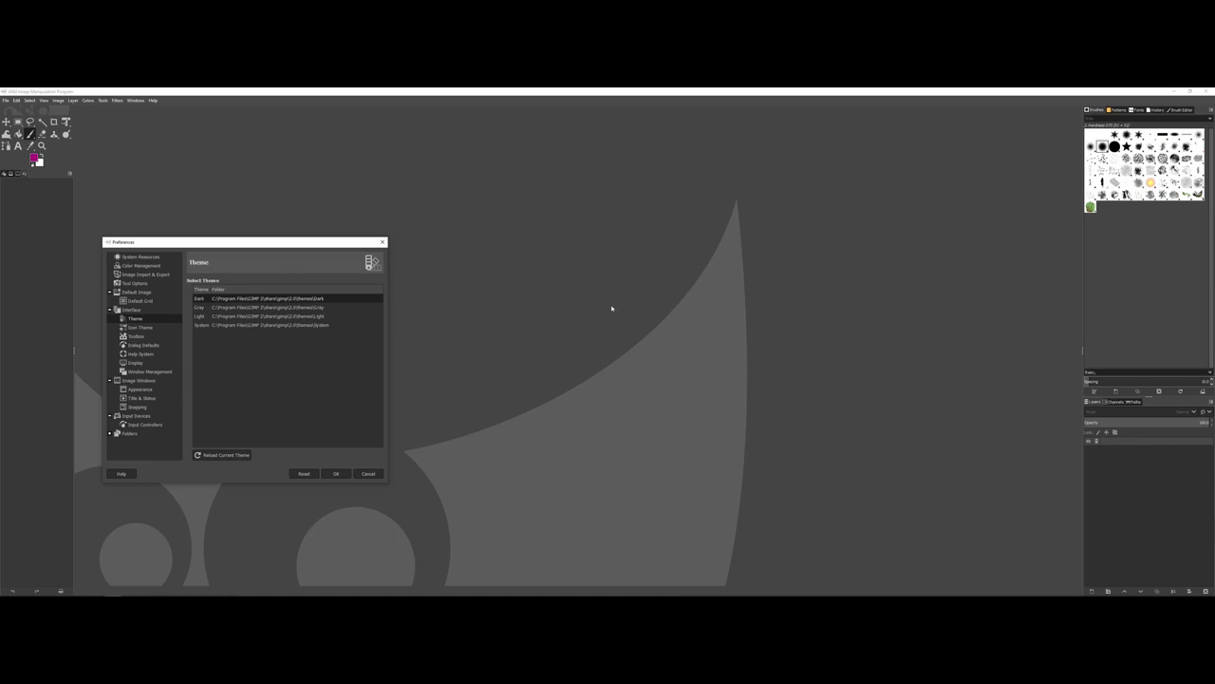
pyautogui.click(295, 317)
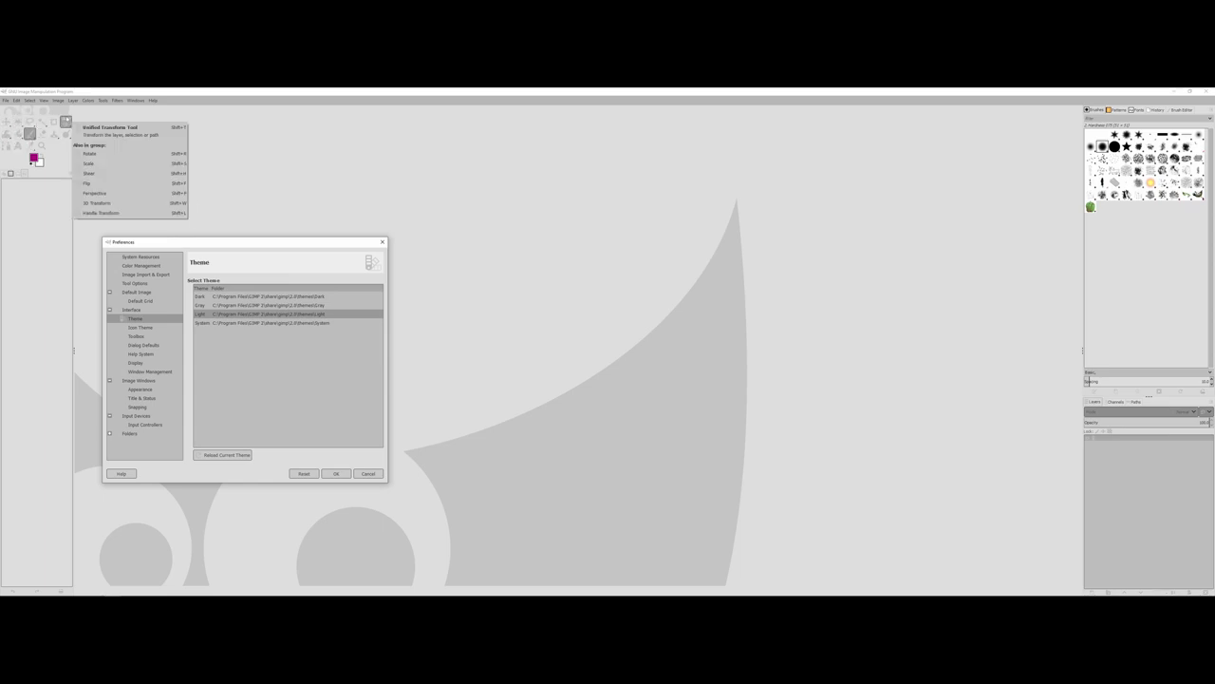
pyautogui.click(303, 324)
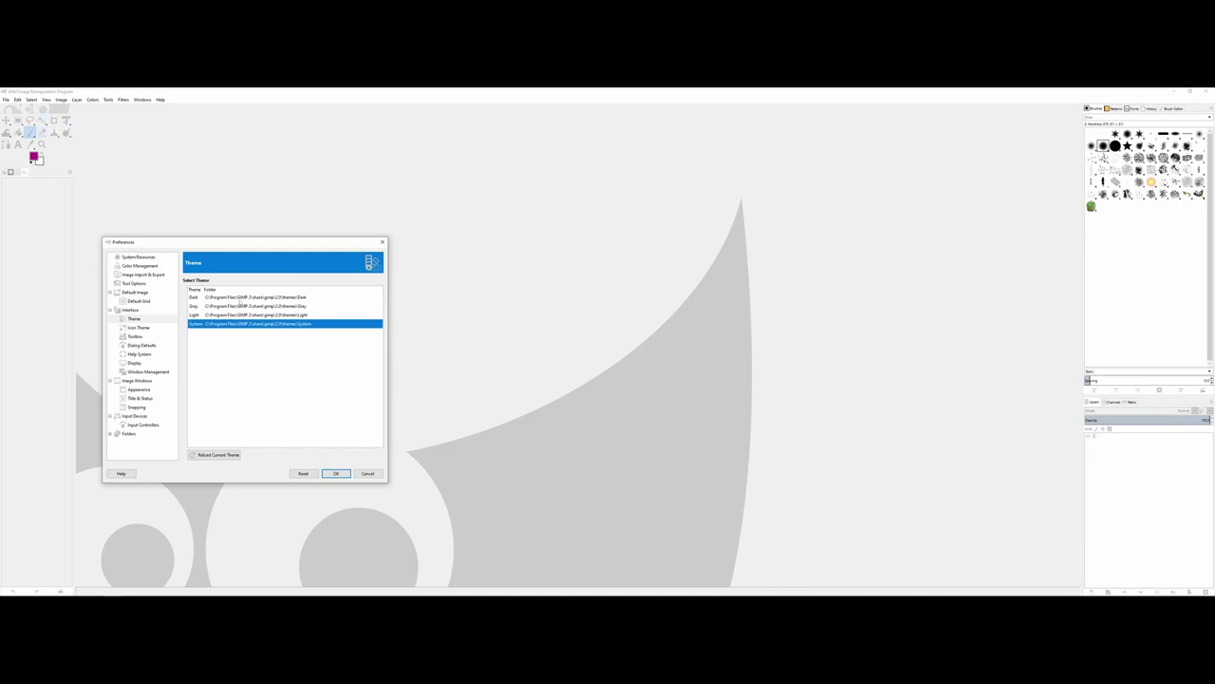
pyautogui.click(240, 297)
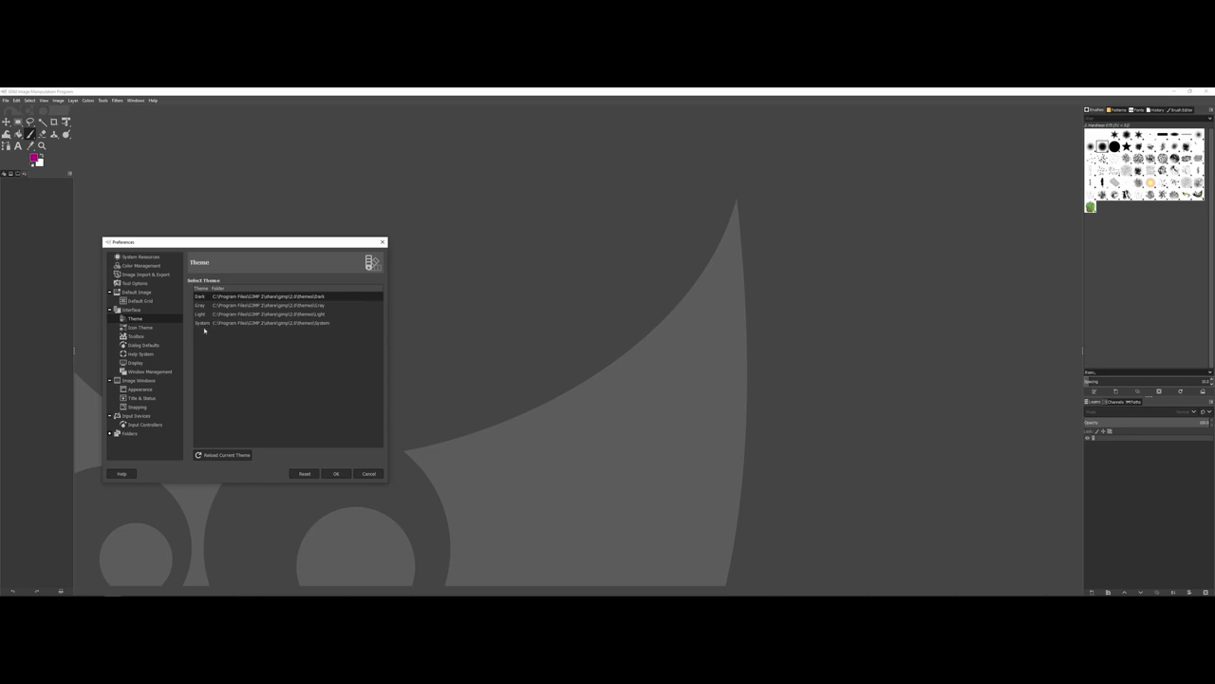
# - Browse the Image Windows, Interface, Theme and Icon Theme pages, ending on Toolbox
pyautogui.click(142, 380)
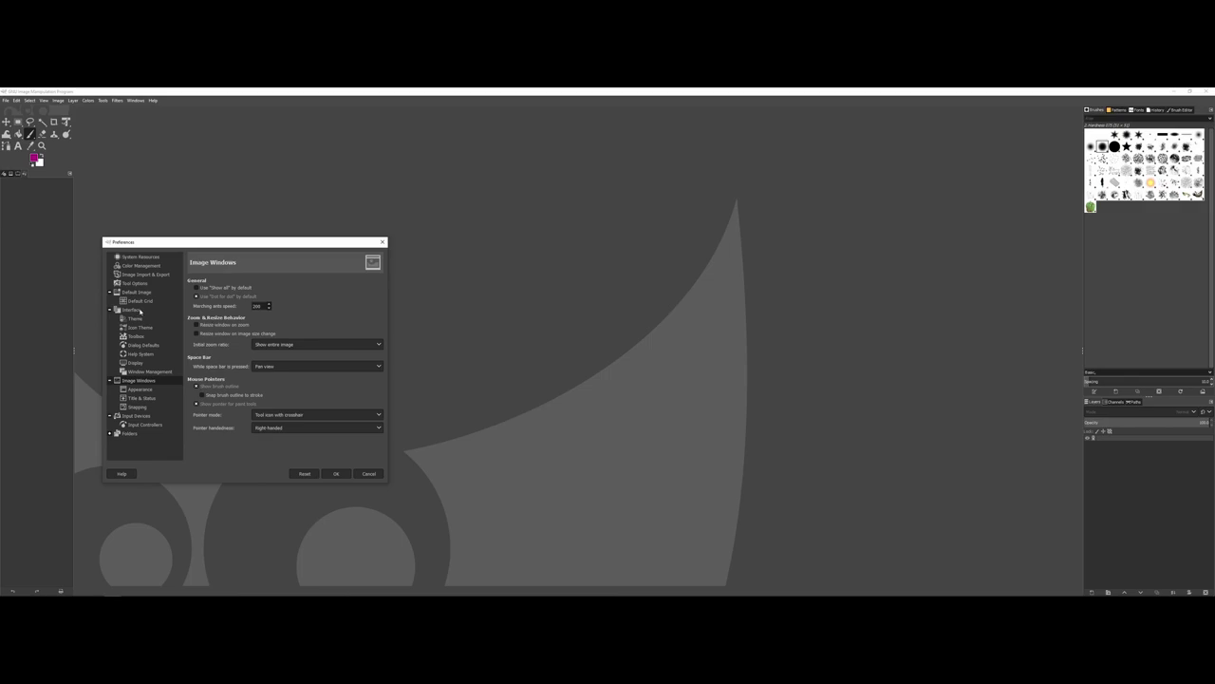
pyautogui.click(132, 309)
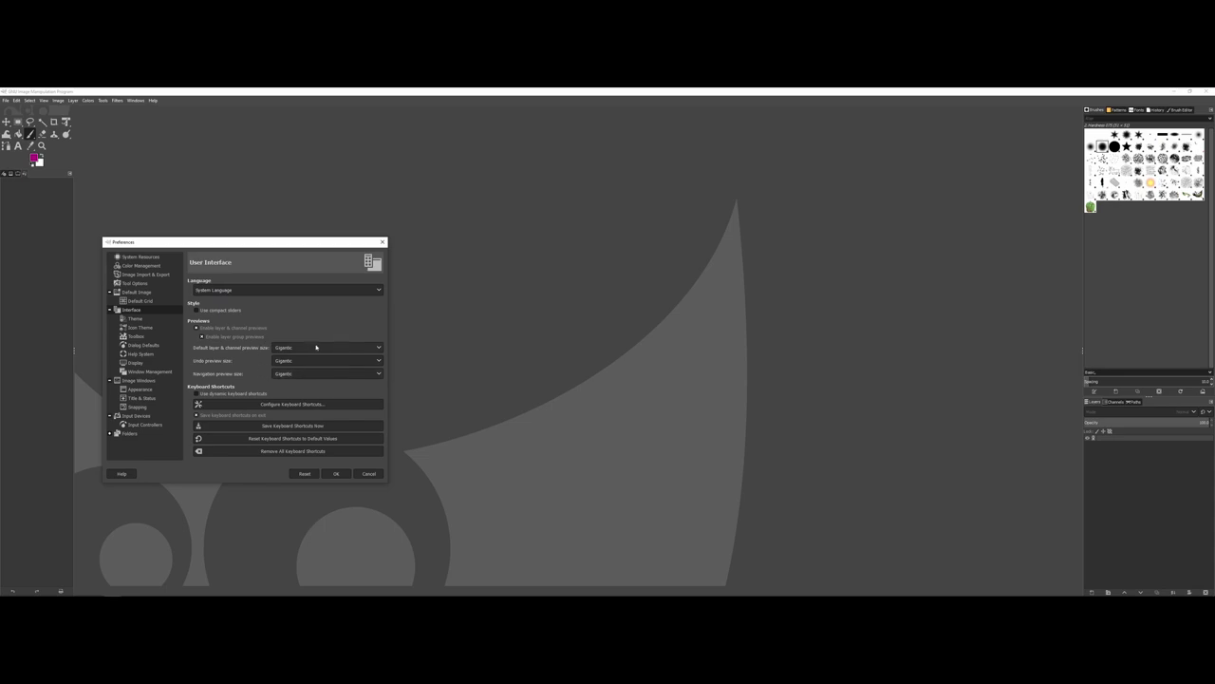
pyautogui.click(142, 319)
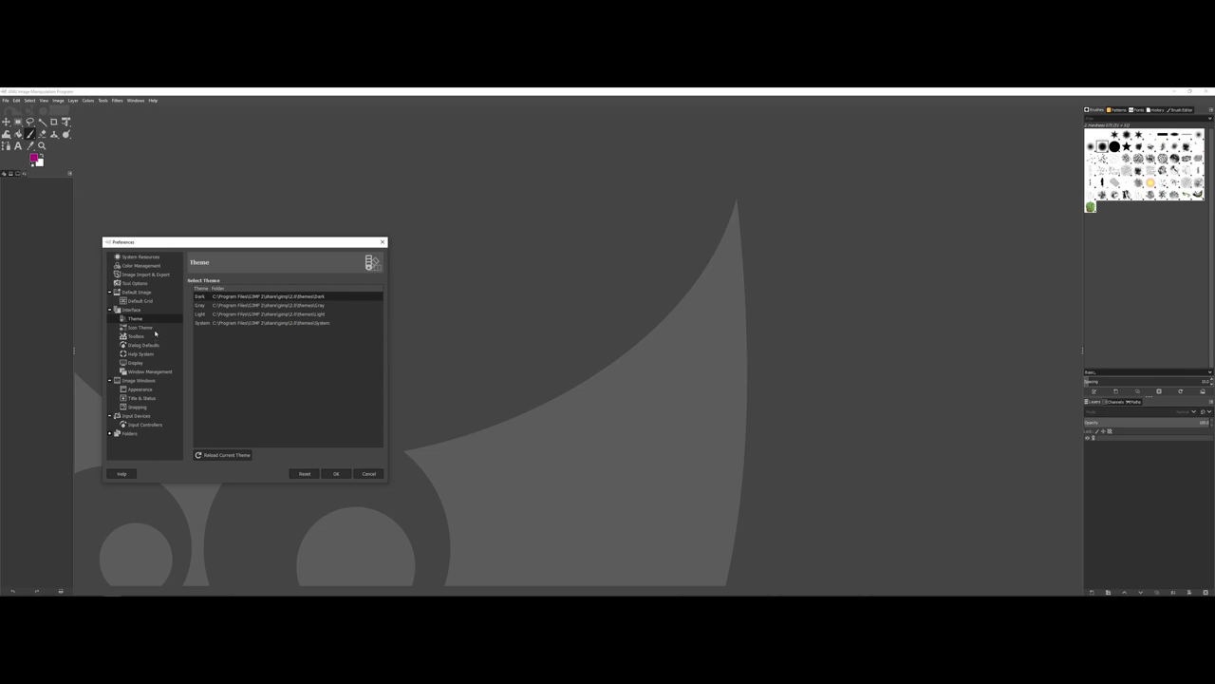
pyautogui.click(150, 328)
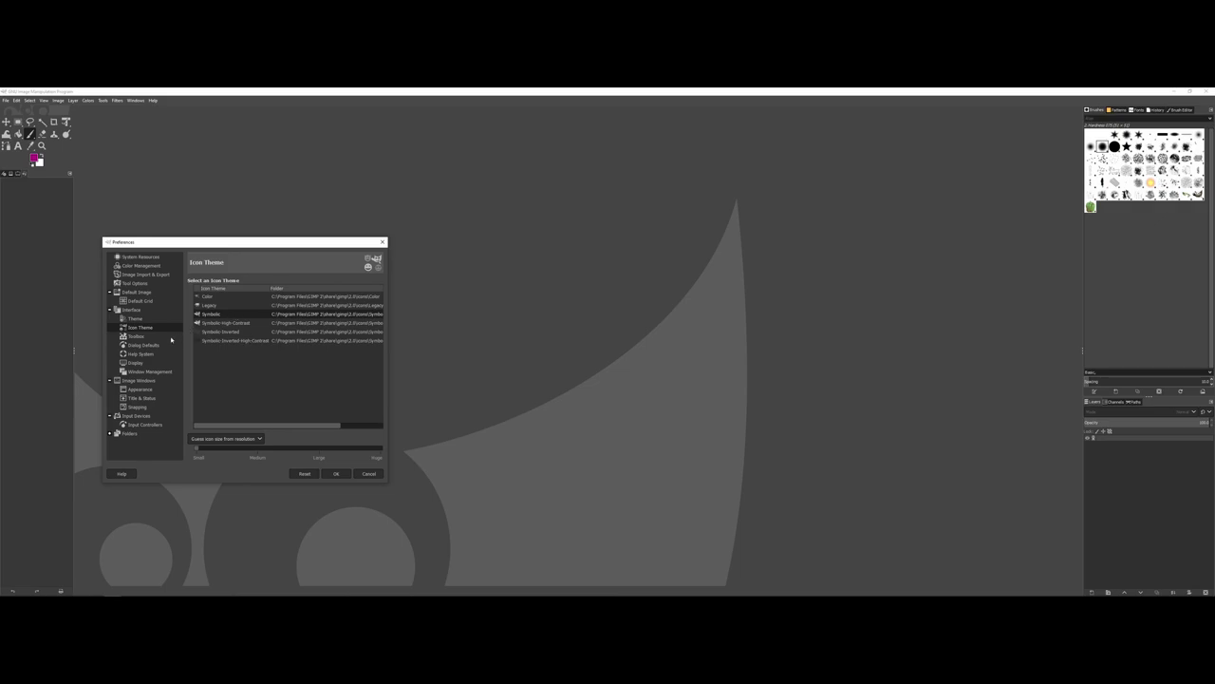
pyautogui.click(150, 337)
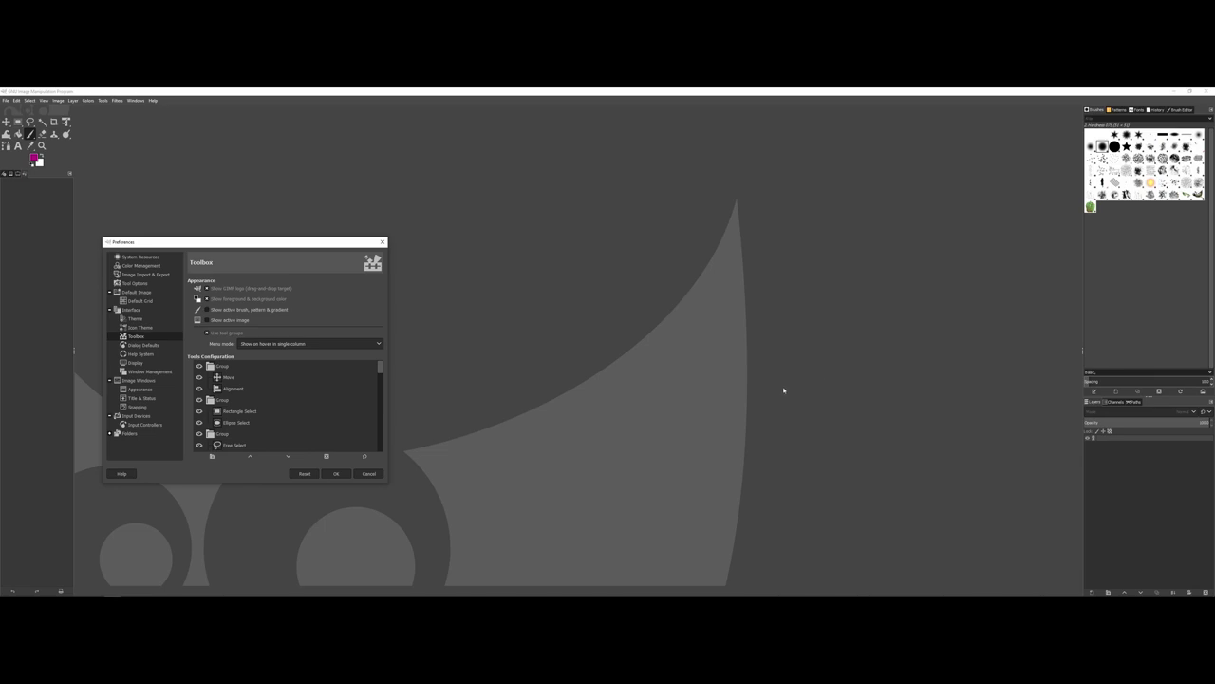
# - Accept the Preferences with OK, returning to the empty Dark-themed workspace
pyautogui.click(344, 472)
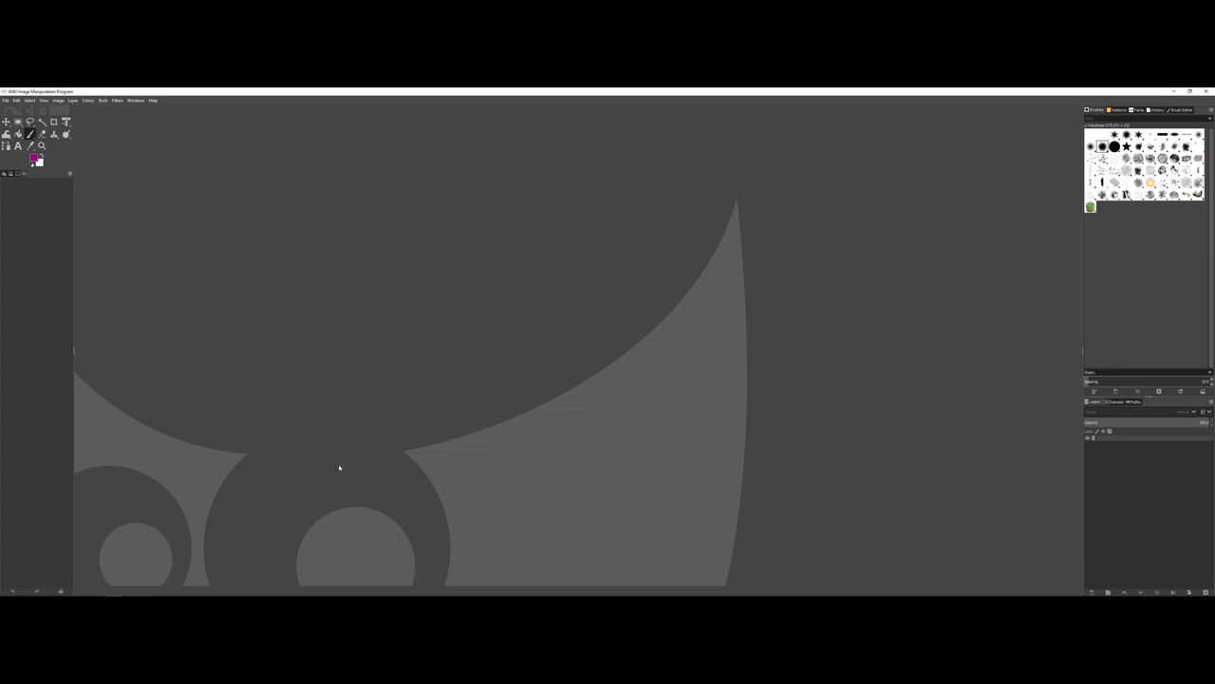
# - Create a new image at the default 1920×1080 size from File > New
pyautogui.click(6, 100)
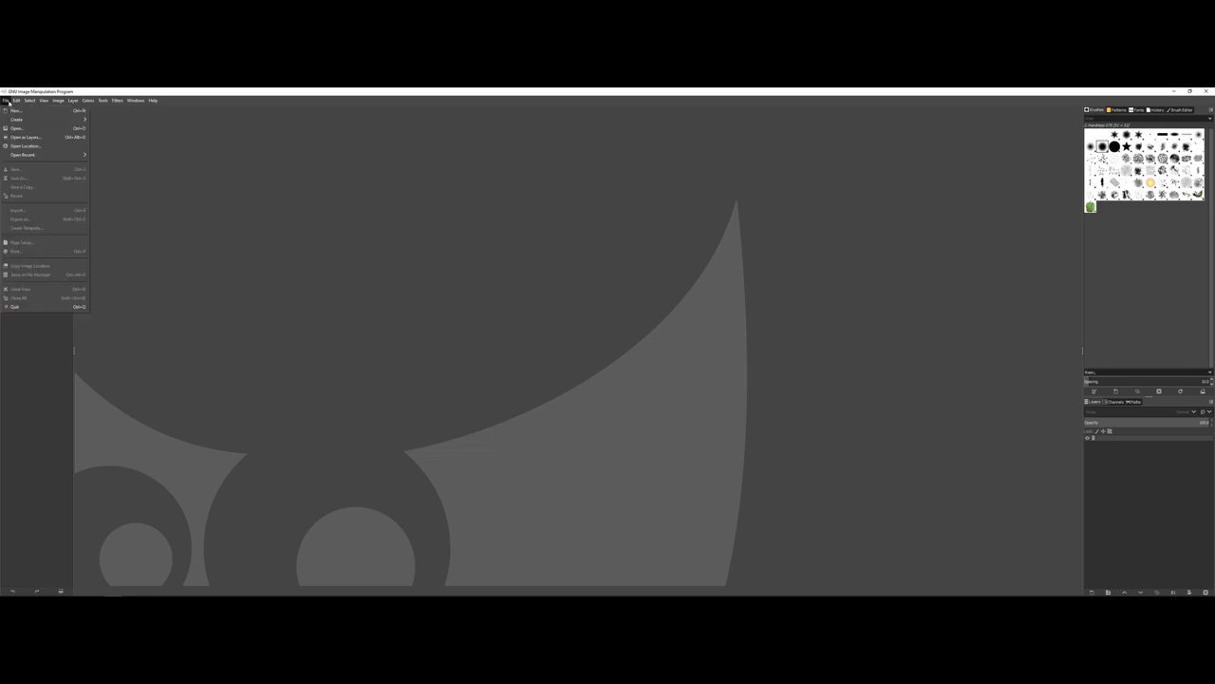
pyautogui.click(11, 111)
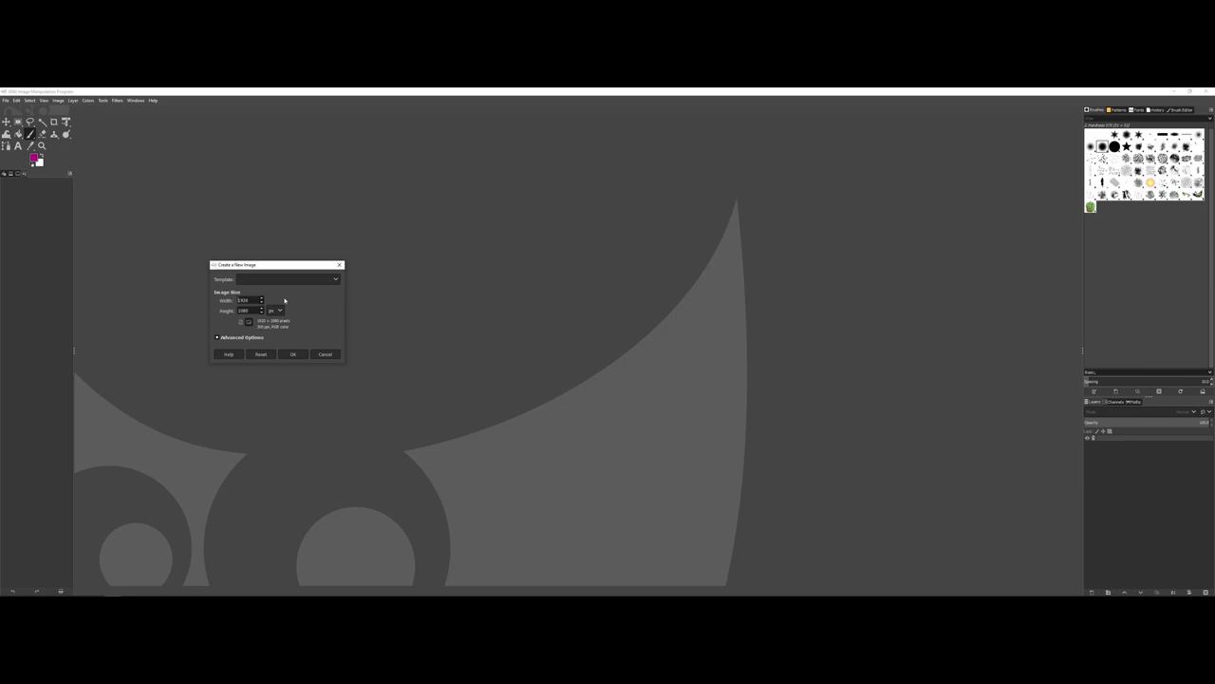
pyautogui.click(293, 355)
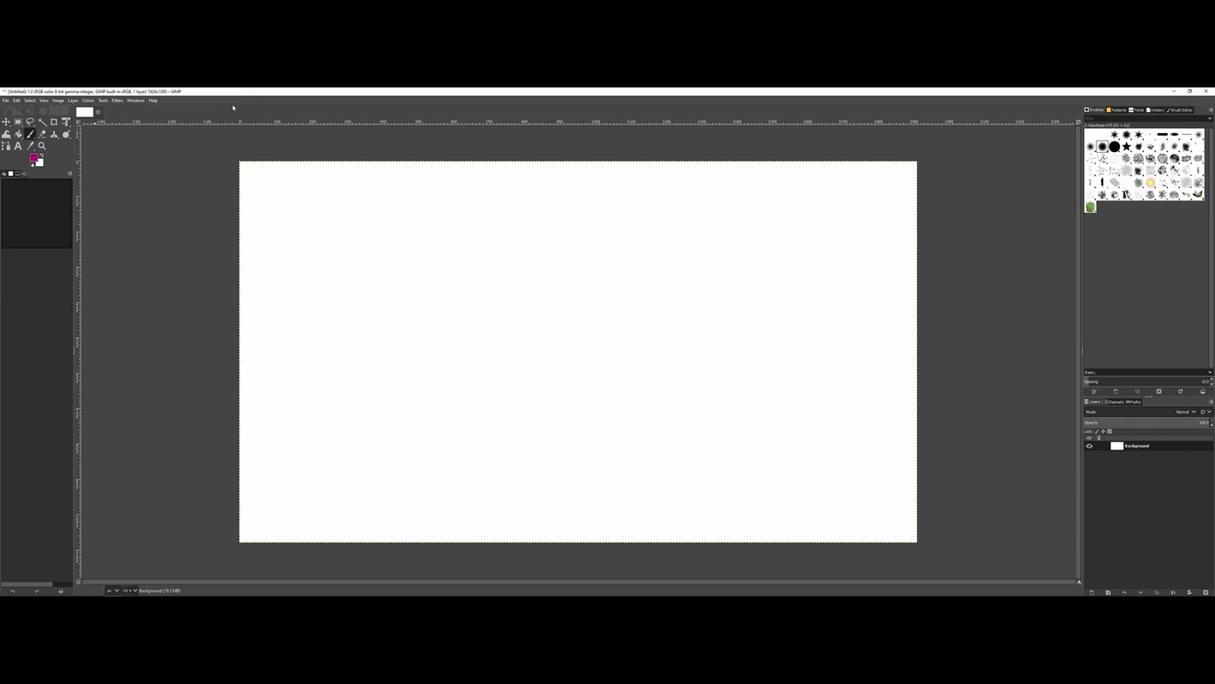
# - Replace the first image with a fresh white 1920×1080 image and show the palette panel
pyautogui.click(98, 112)
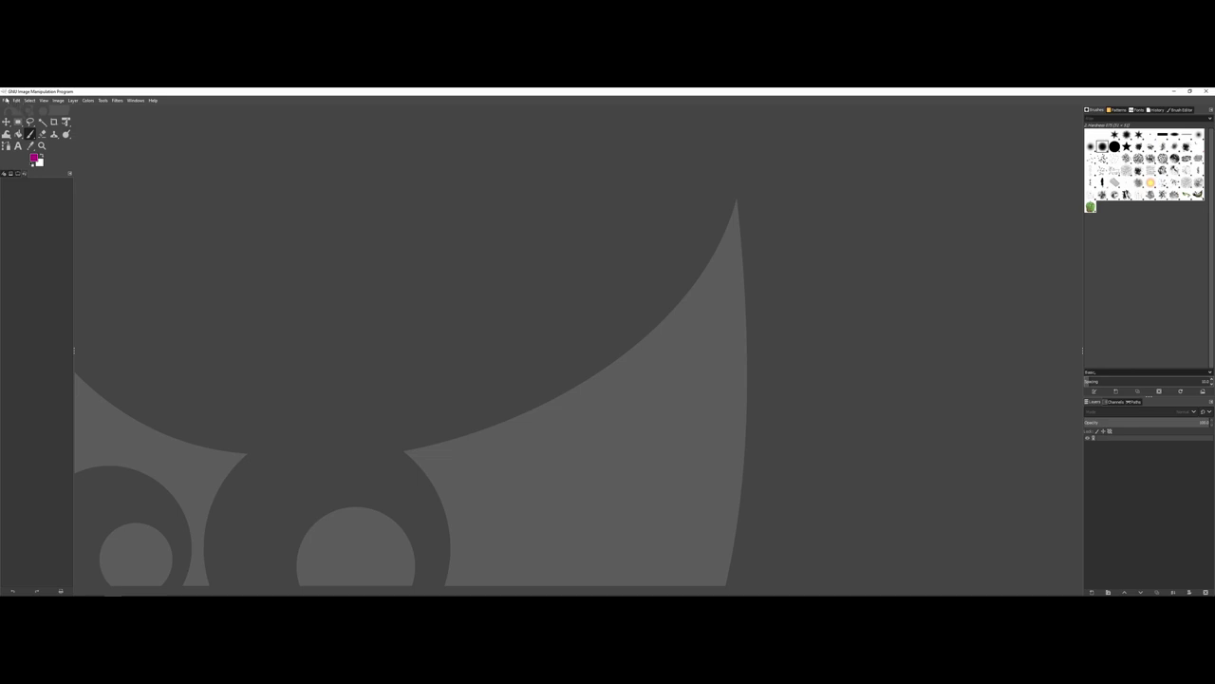
pyautogui.click(6, 101)
pyautogui.click(19, 109)
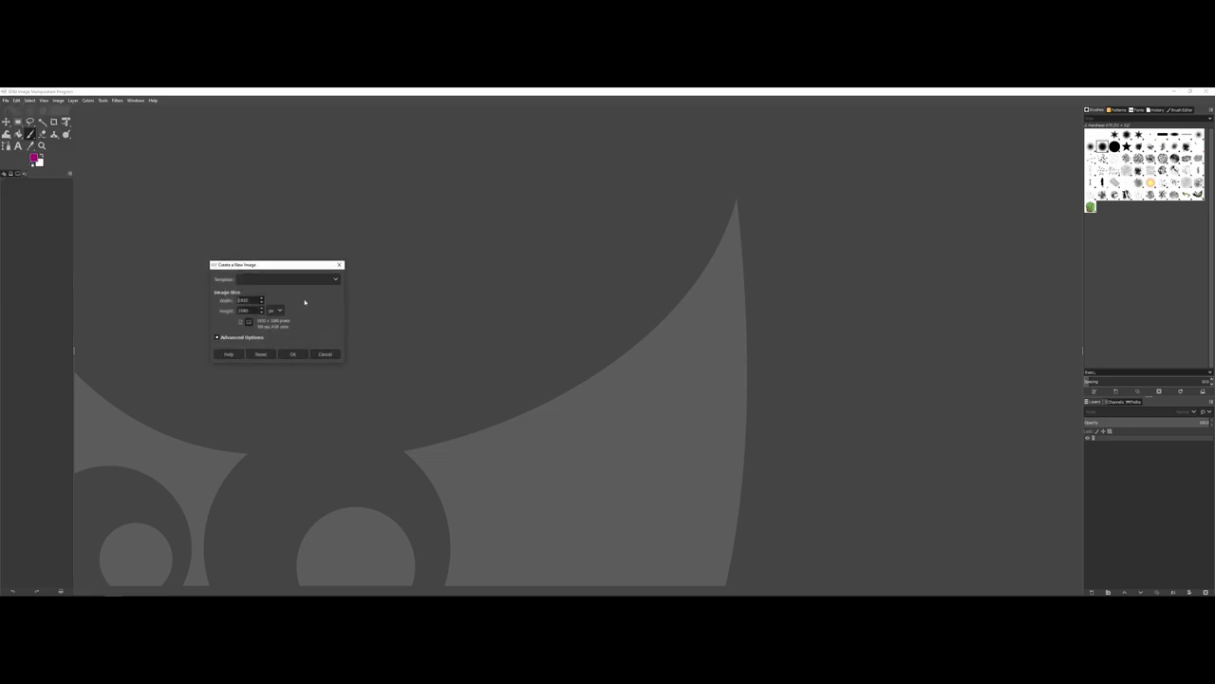
pyautogui.click(290, 357)
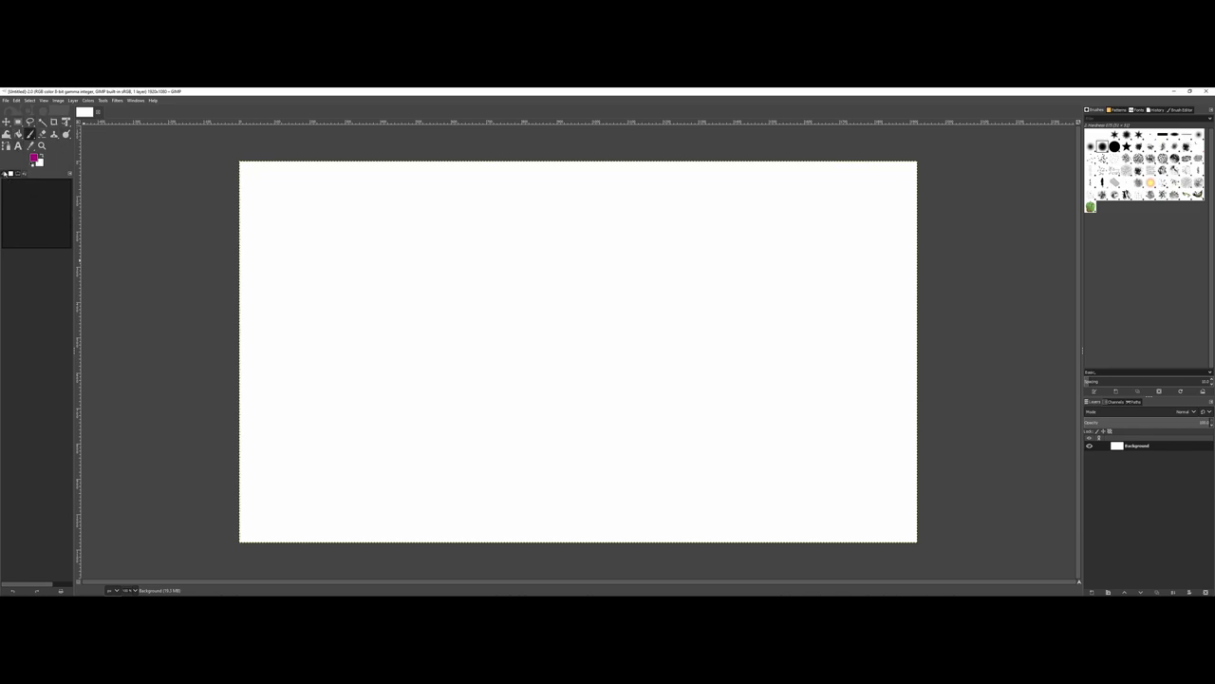
pyautogui.click(6, 174)
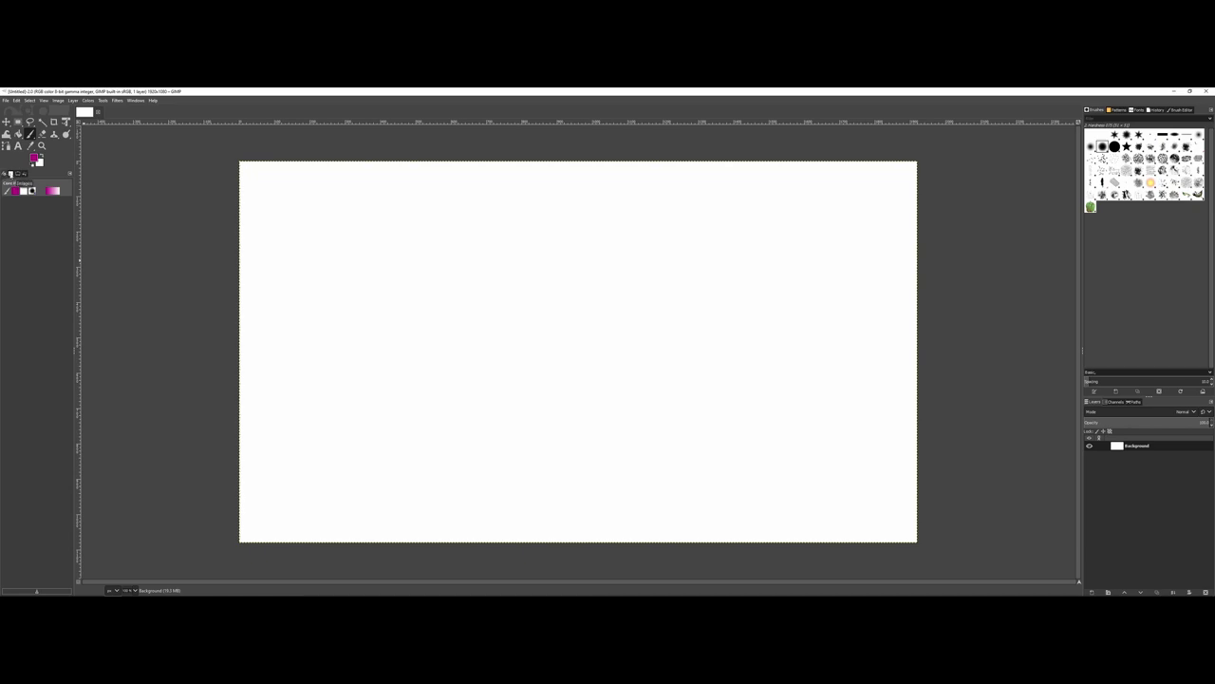
# - Cycle through the Images, Tool Options and Undo History tabs, ending on Paintbrush tool options
pyautogui.click(10, 174)
pyautogui.click(18, 175)
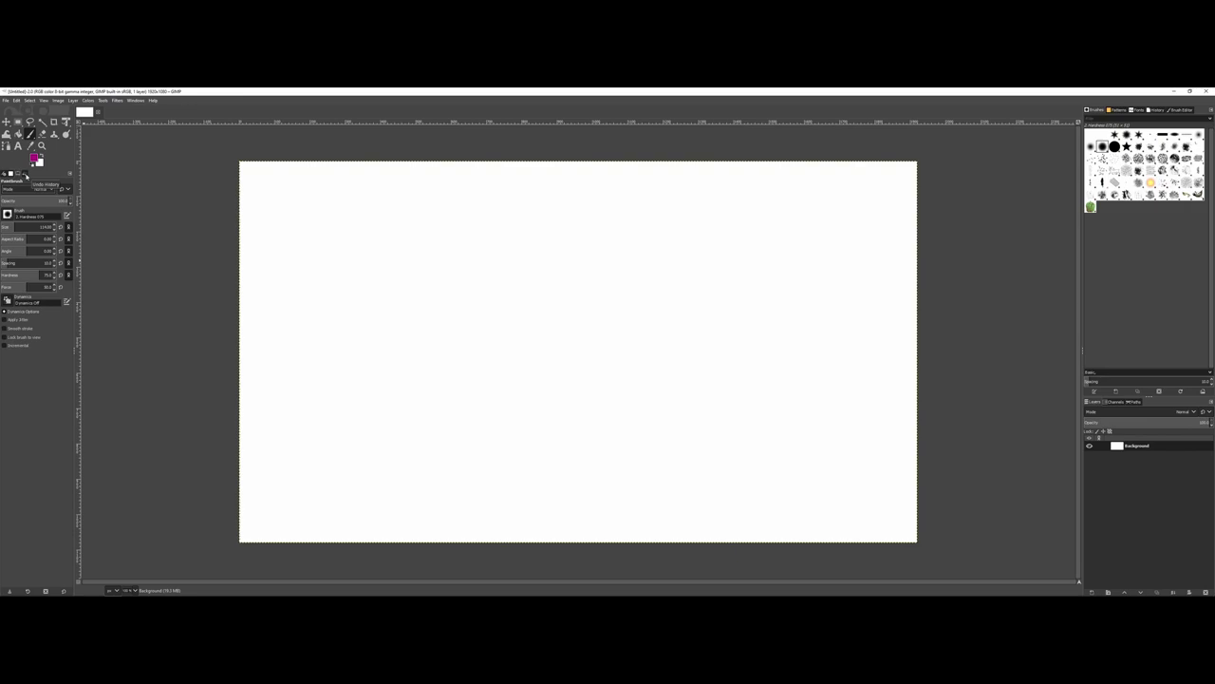
pyautogui.click(25, 174)
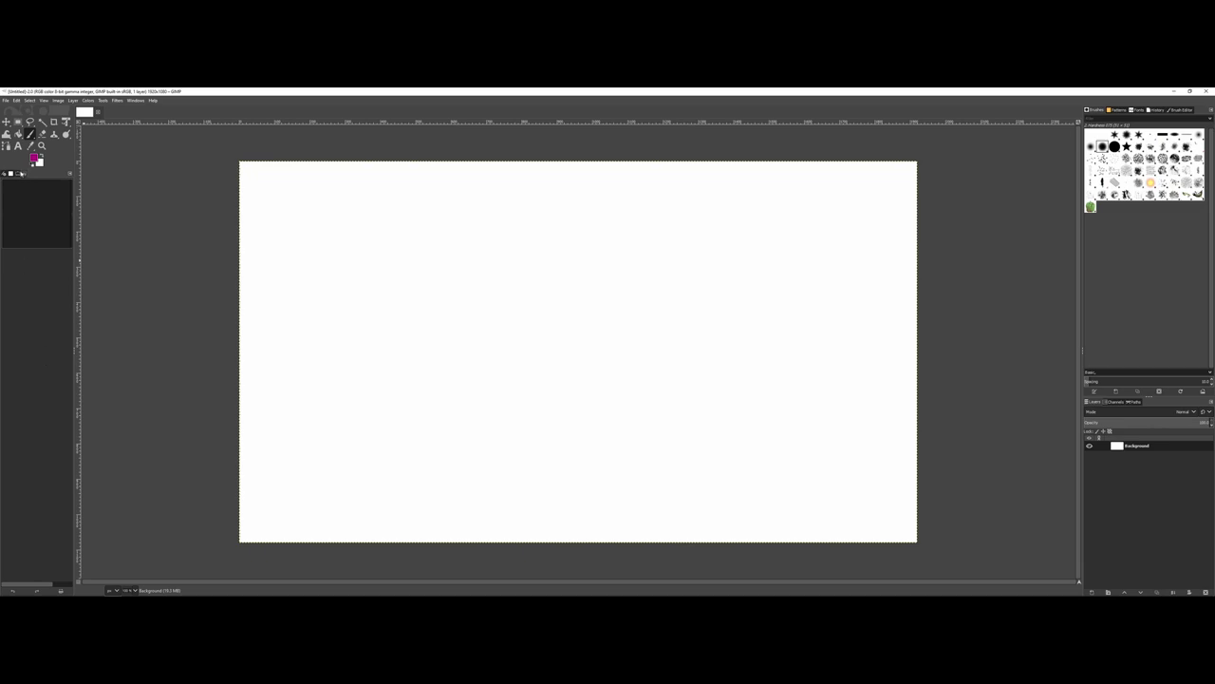
pyautogui.click(19, 175)
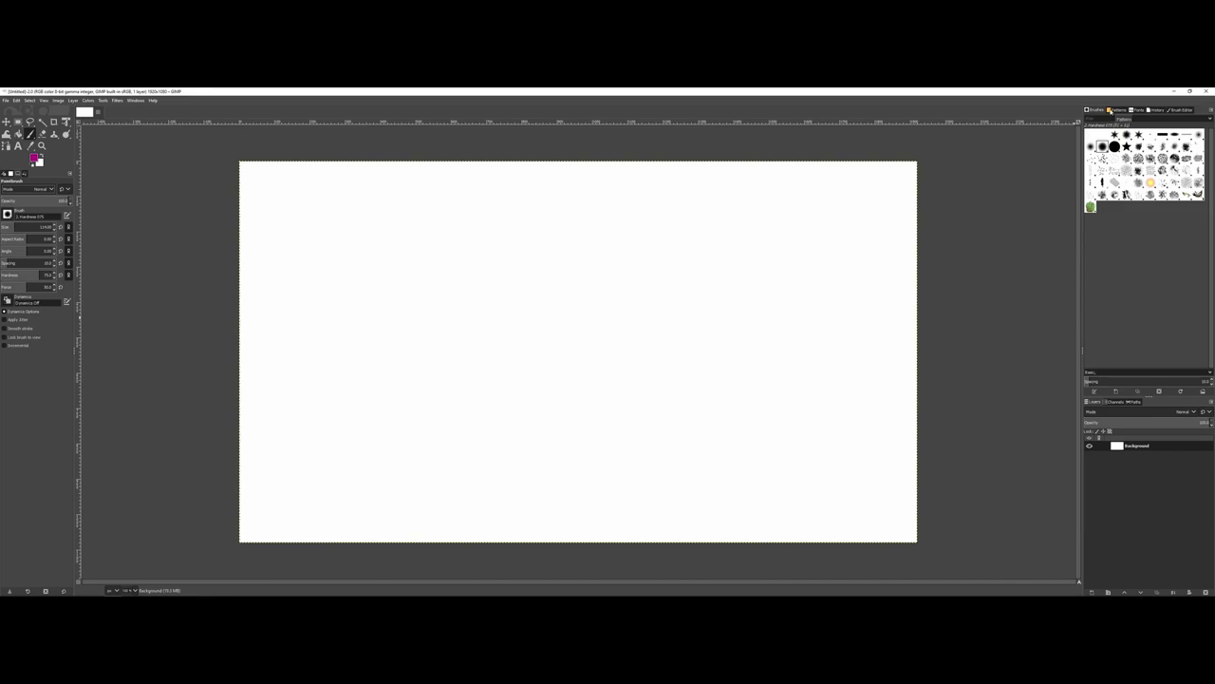
pyautogui.click(1115, 111)
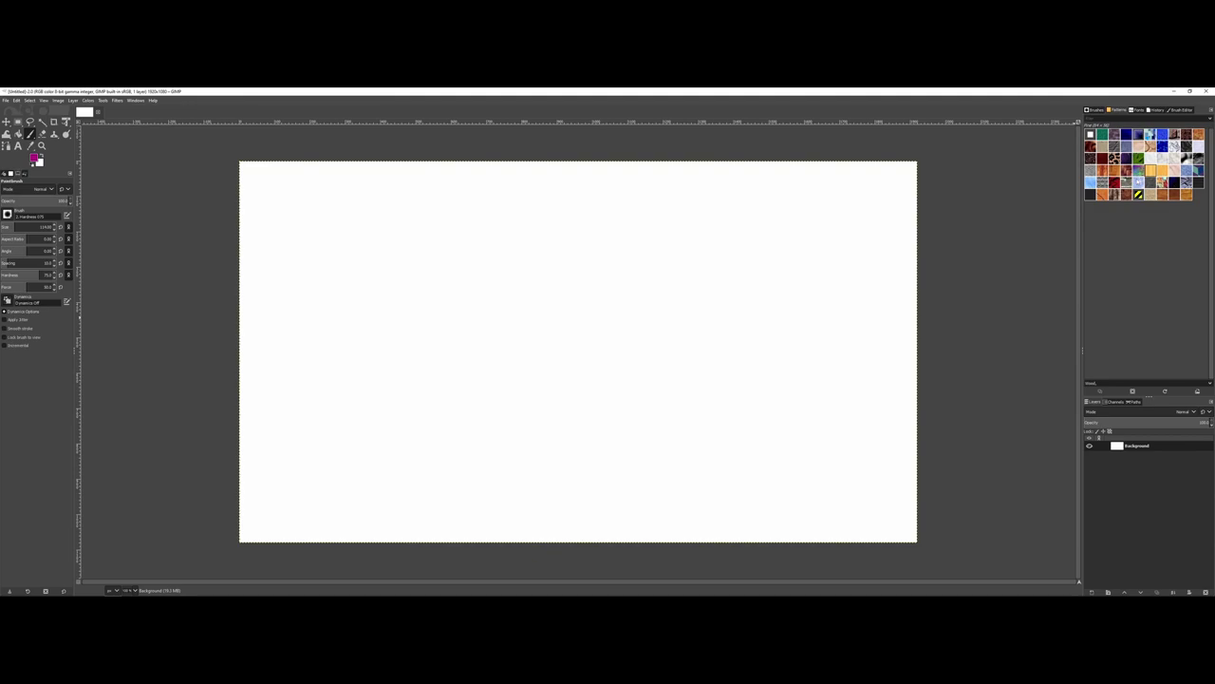
pyautogui.click(1134, 111)
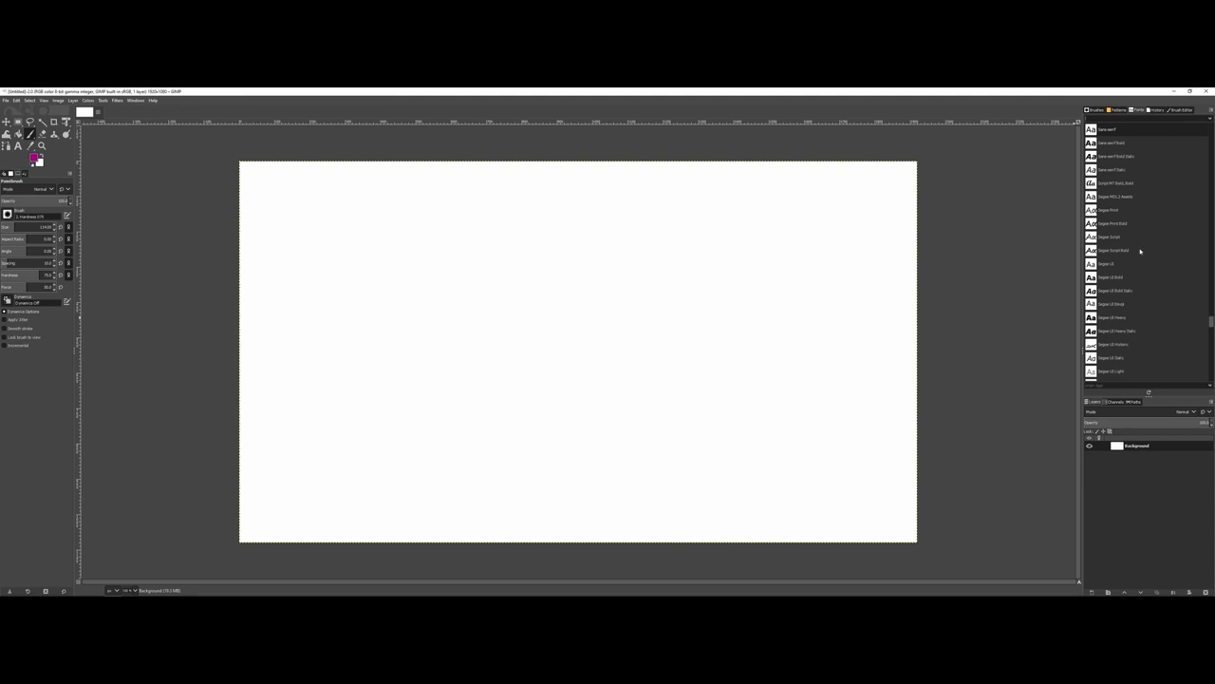
pyautogui.click(1153, 110)
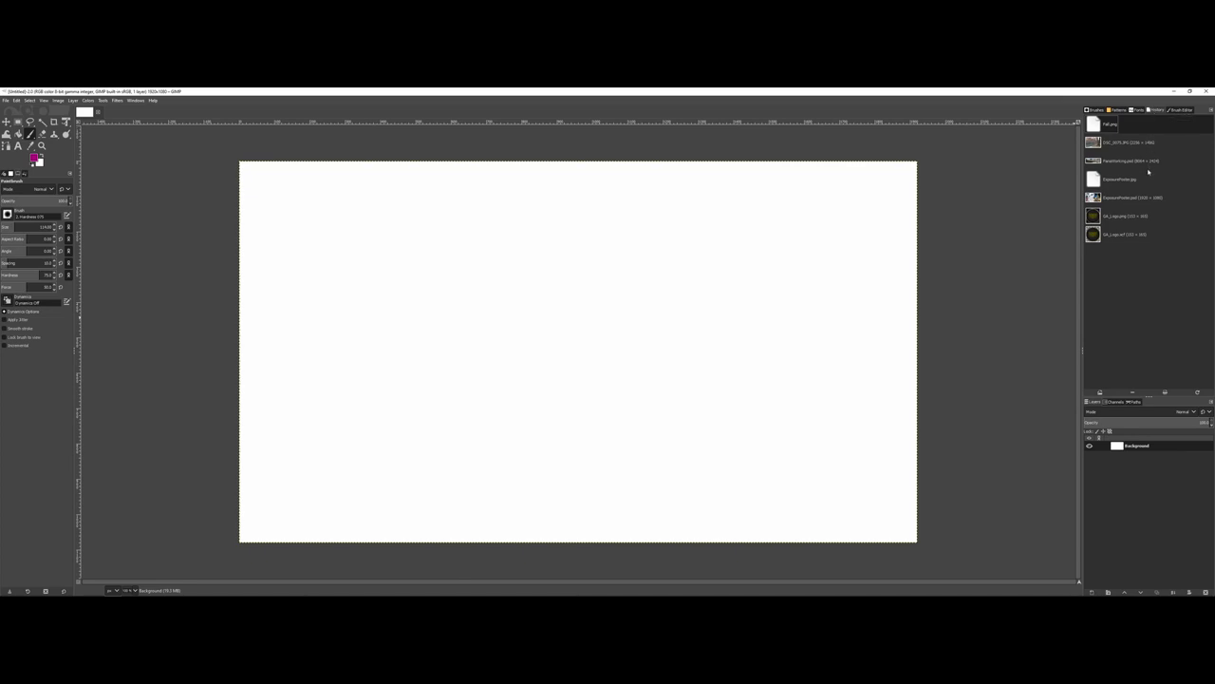
pyautogui.click(1177, 110)
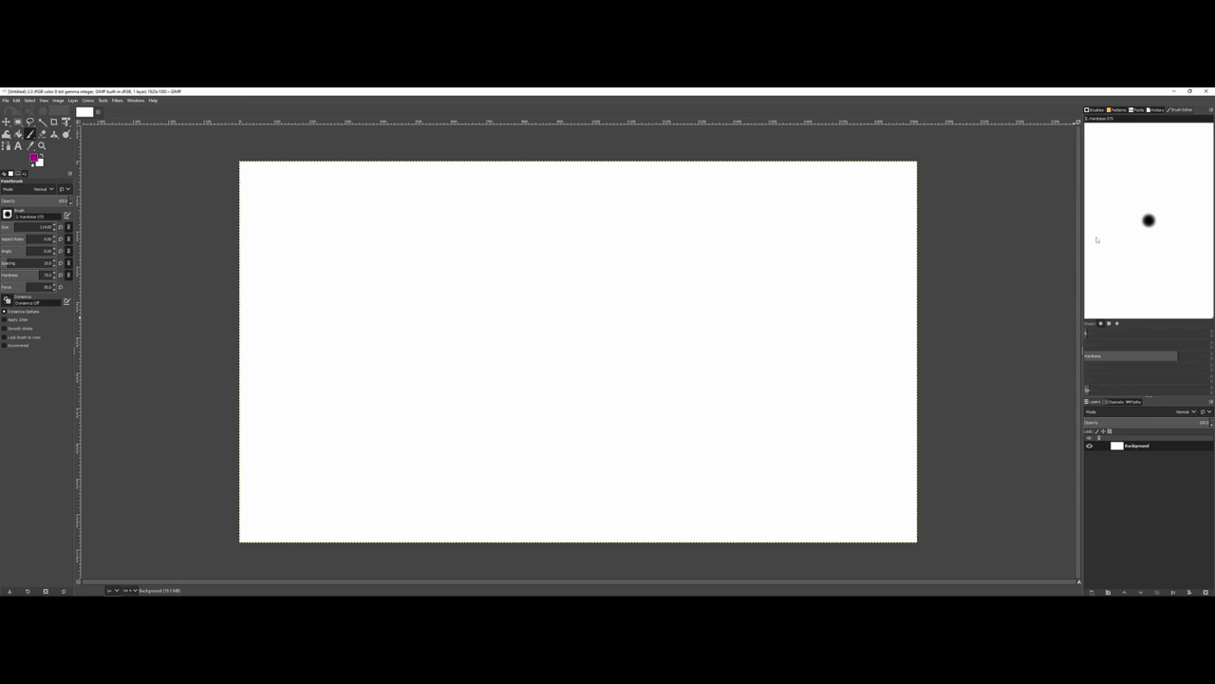
pyautogui.click(1088, 111)
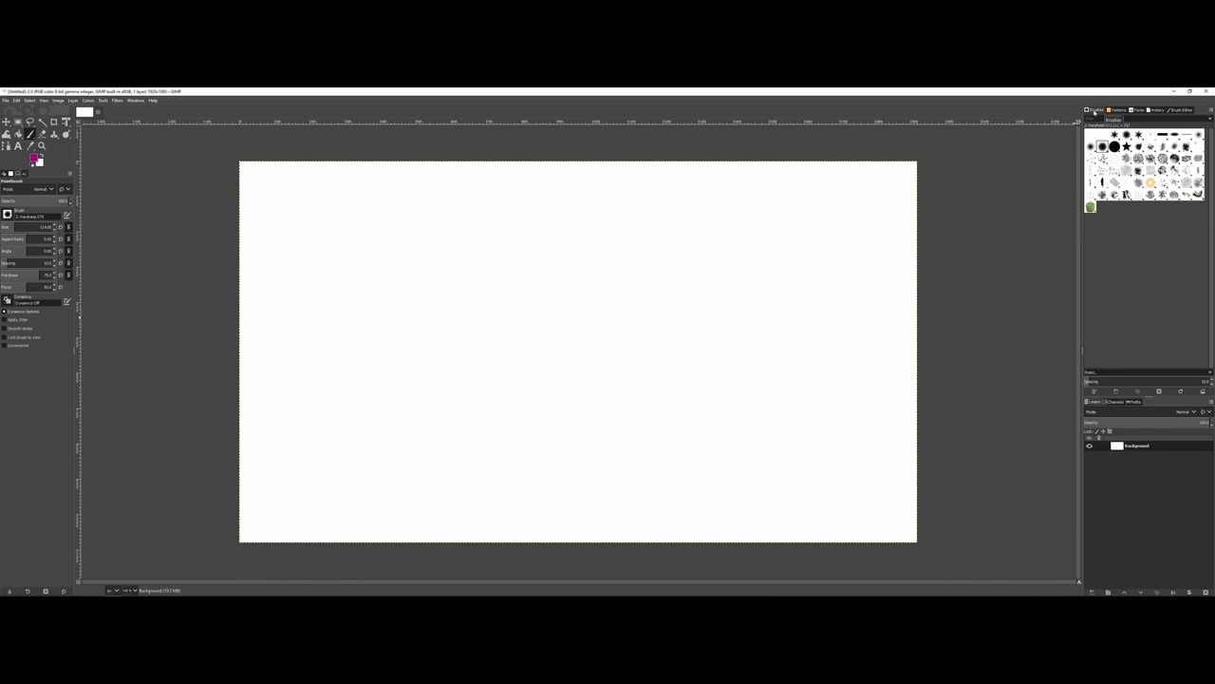
# - Float the Brushes panel, enlarge its window, then re-dock it beside Patterns and Fonts
pyautogui.moveTo(1095, 110); pyautogui.dragTo(916, 201)
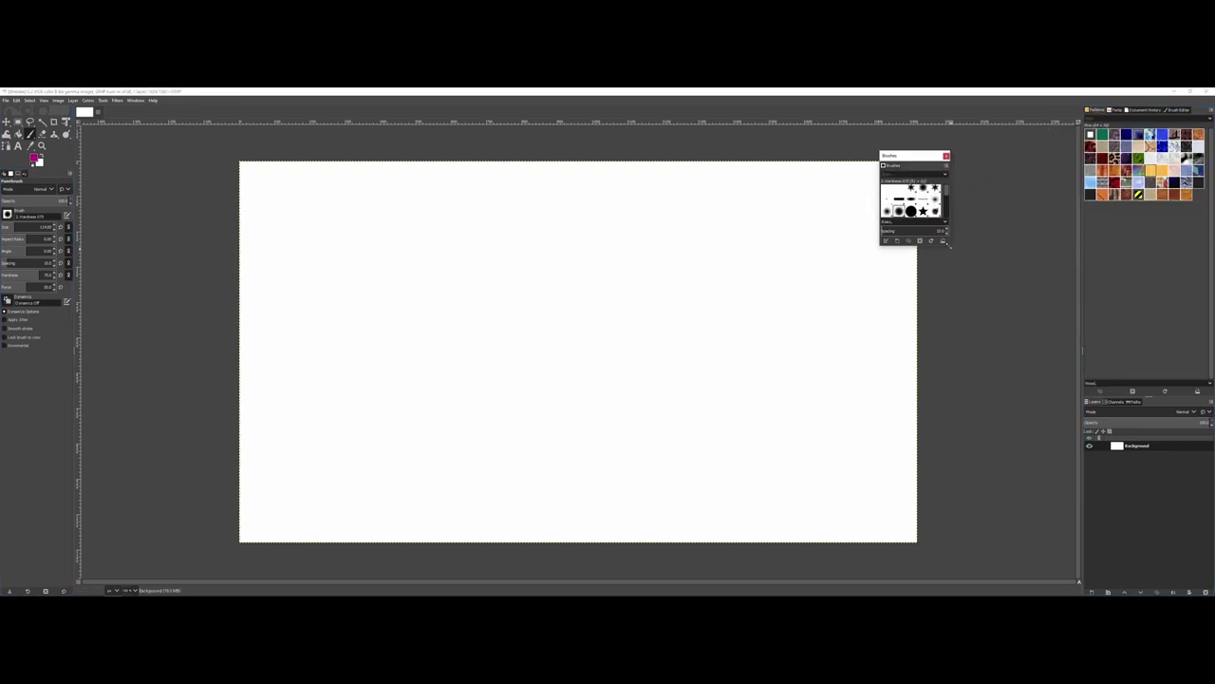
pyautogui.moveTo(947, 244); pyautogui.dragTo(1008, 301)
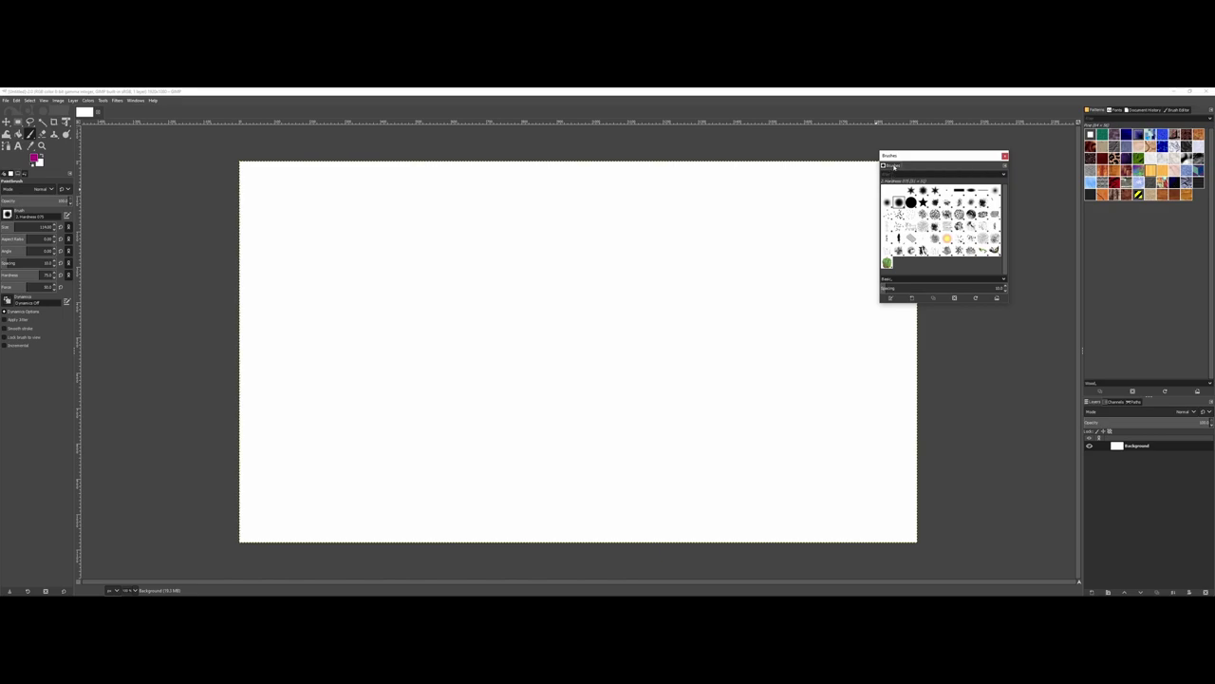
pyautogui.moveTo(895, 168)
pyautogui.mouseDown()
pyautogui.moveTo(1045, 156)
pyautogui.moveTo(1094, 121)
pyautogui.moveTo(1087, 111)
pyautogui.mouseUp()
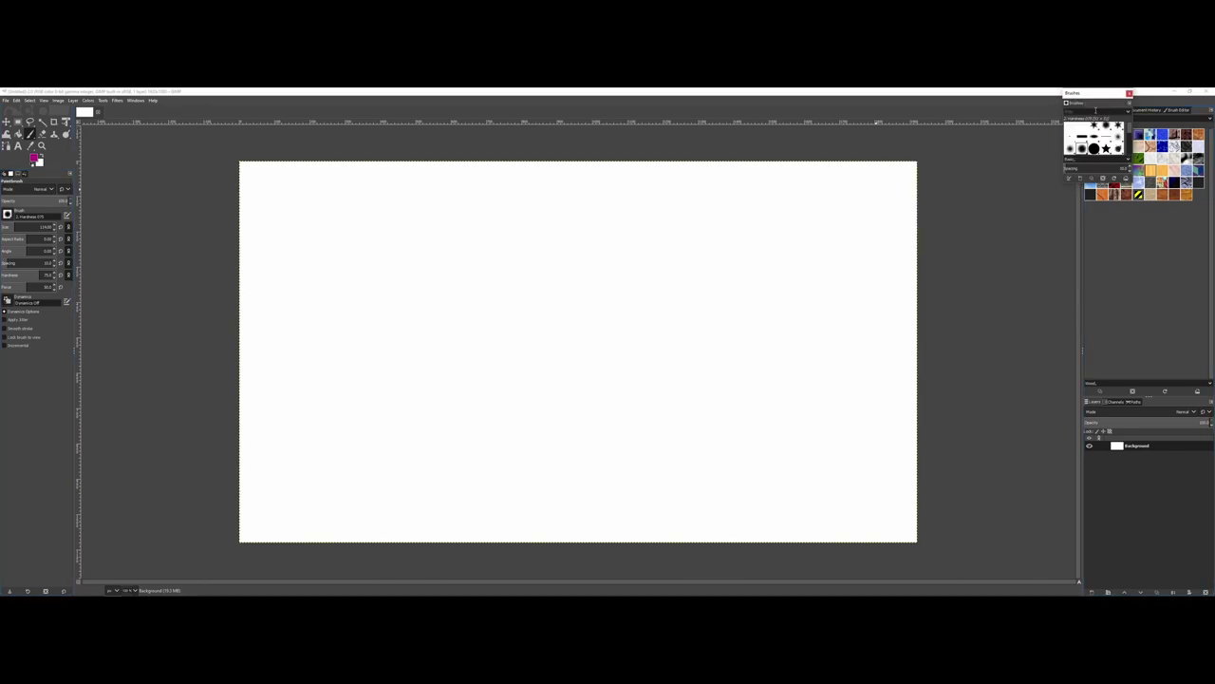
pyautogui.moveTo(1073, 103)
pyautogui.mouseDown()
pyautogui.moveTo(1124, 122)
pyautogui.moveTo(1111, 110)
pyautogui.moveTo(1136, 121)
pyautogui.moveTo(1154, 111)
pyautogui.moveTo(1099, 115)
pyautogui.mouseUp()
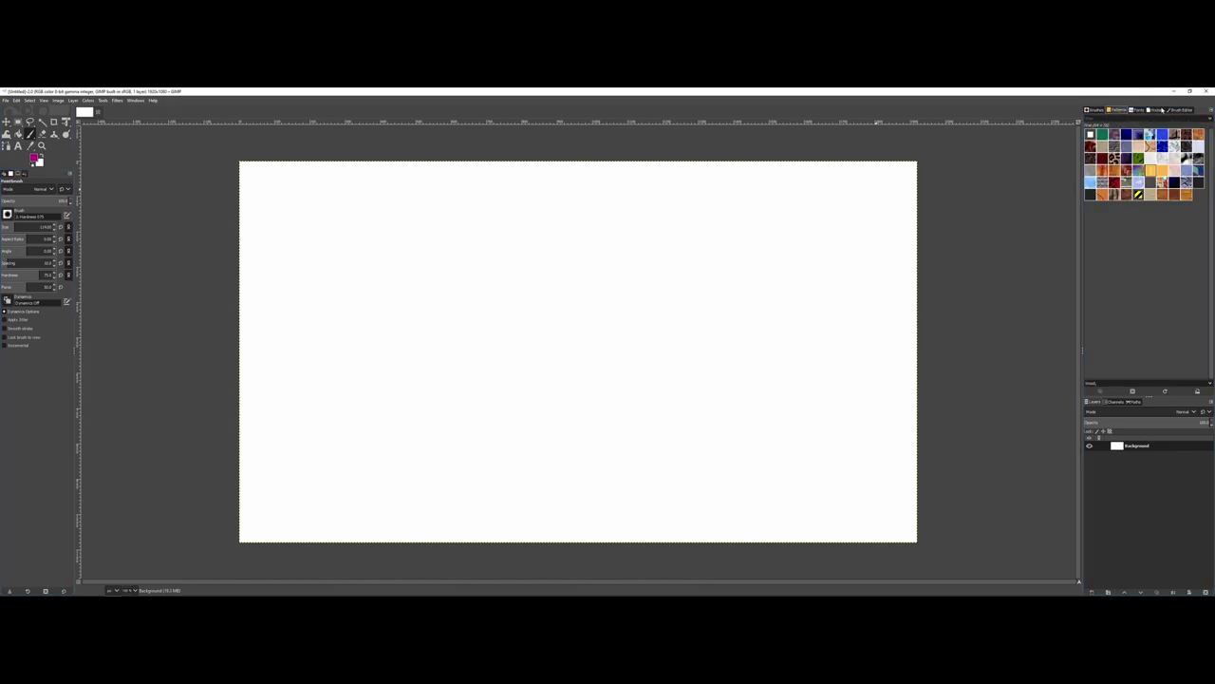